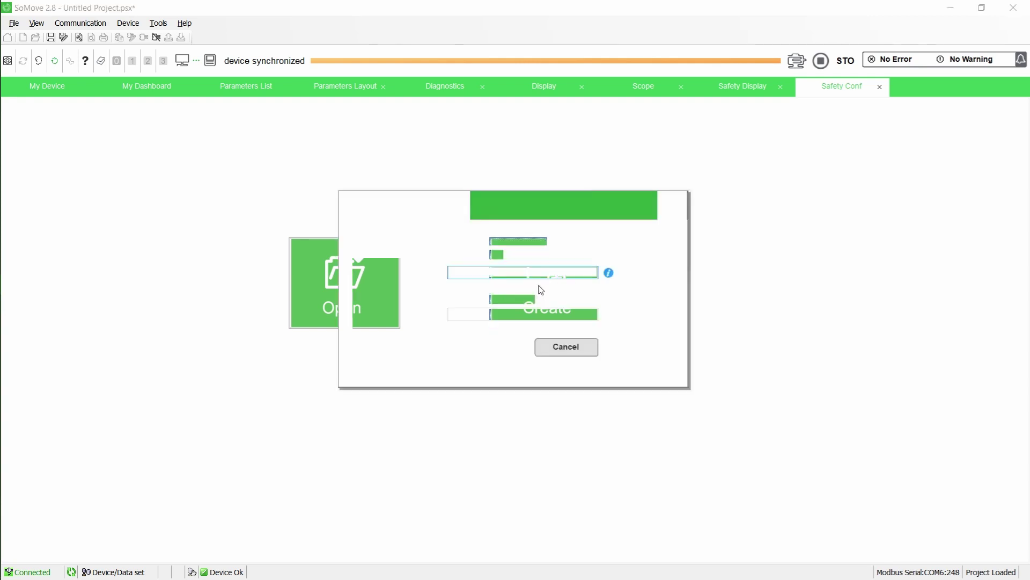
# Enter the new safety password, re-type it to confirm, and accept
pyautogui.write('123456')
pyautogui.press('Tab')
pyautogui.write('123456')
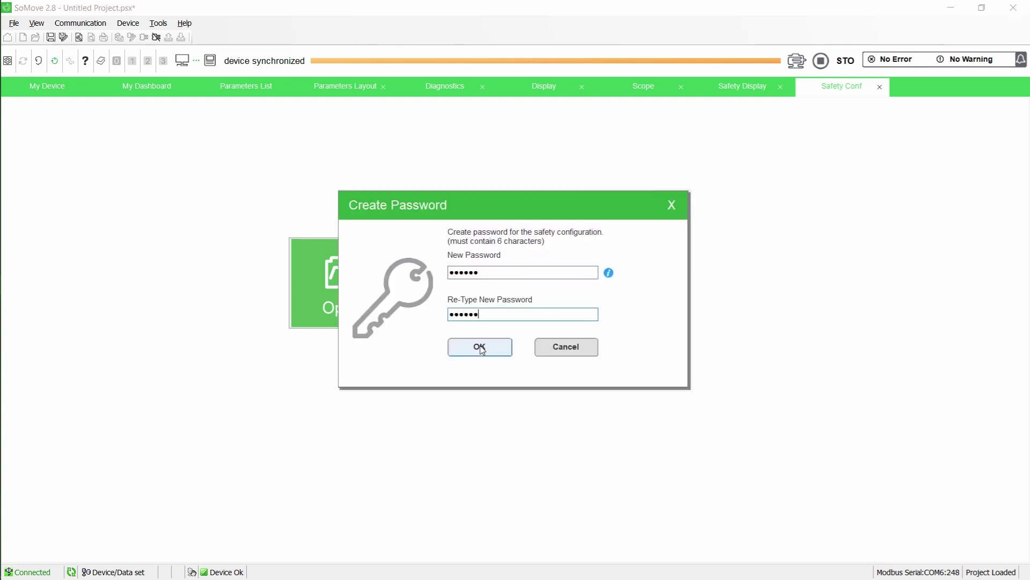
pyautogui.click(479, 347)
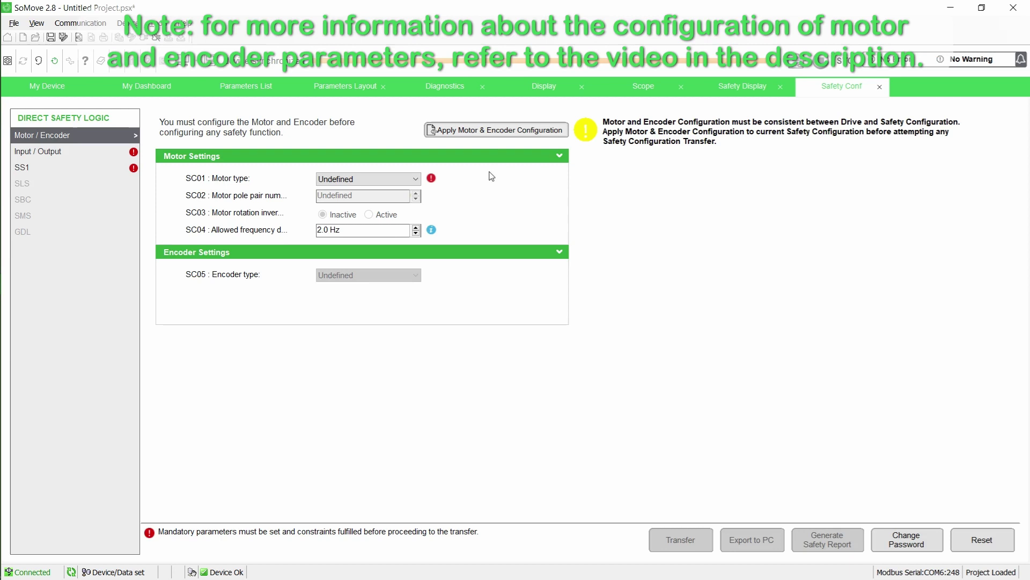
# Apply the drive's motor and encoder configuration, accepting the listed values
pyautogui.click(492, 131)
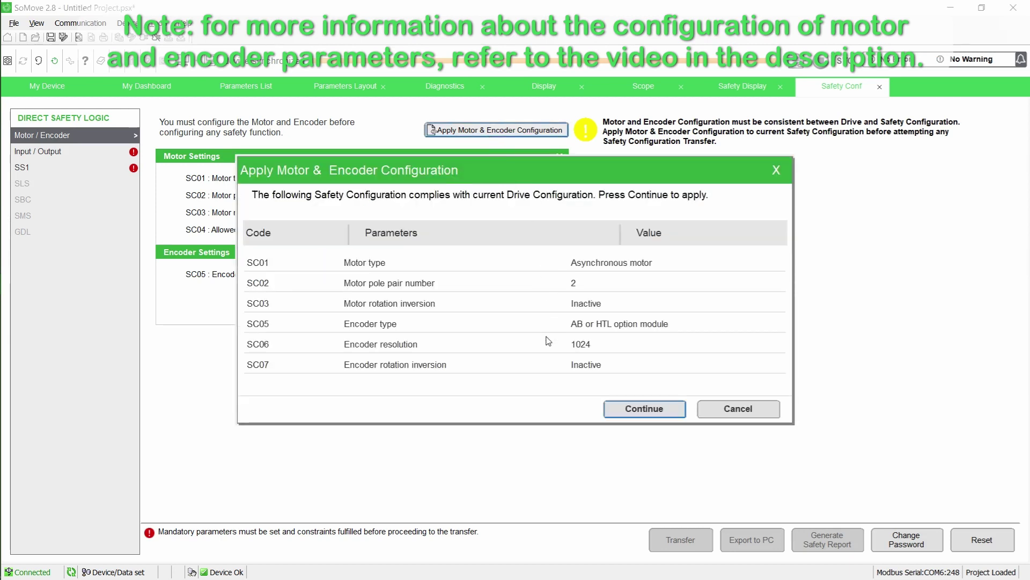
pyautogui.click(630, 411)
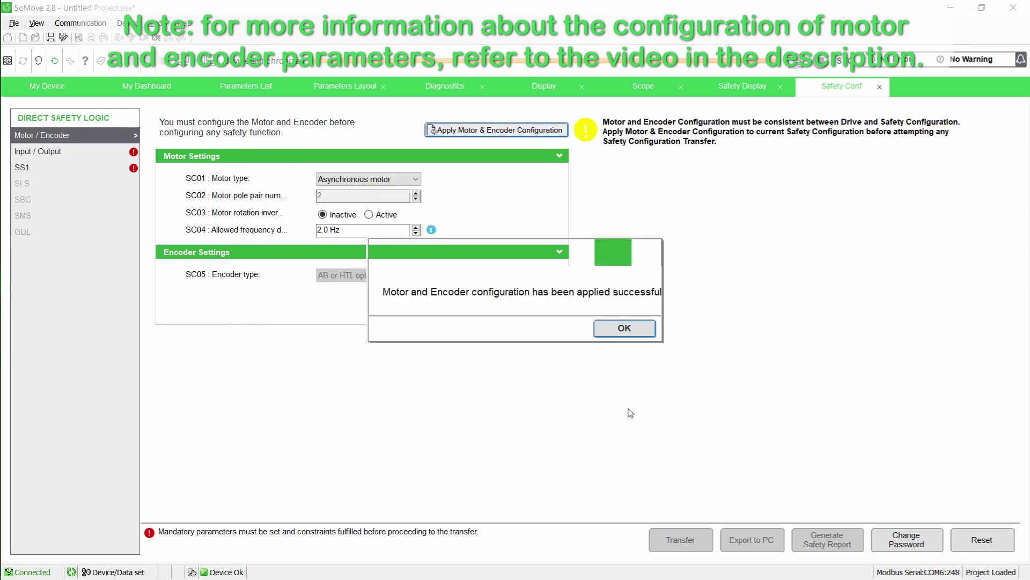
pyautogui.click(612, 330)
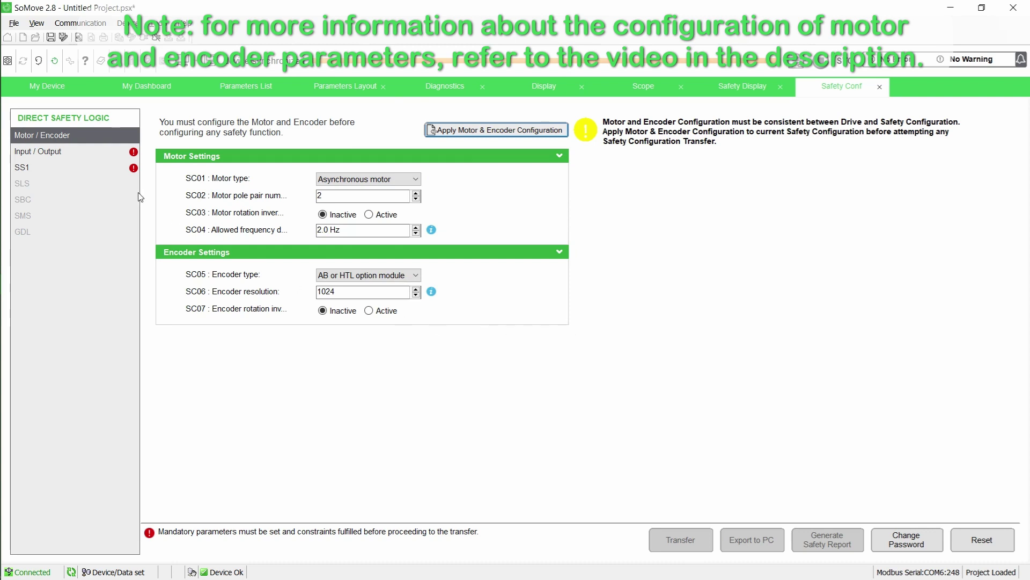
# Set SS1 drive control to Automatic, both decelerations to 10 Hz/s and the offset to 5 Hz
pyautogui.click(108, 169)
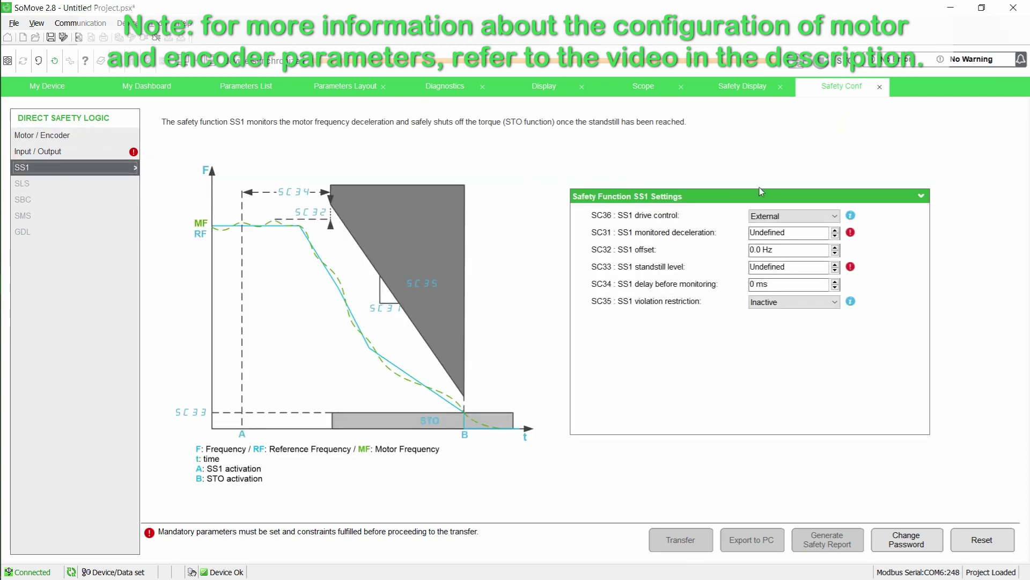
pyautogui.click(820, 216)
pyautogui.click(820, 233)
pyautogui.moveTo(778, 235); pyautogui.dragTo(750, 233)
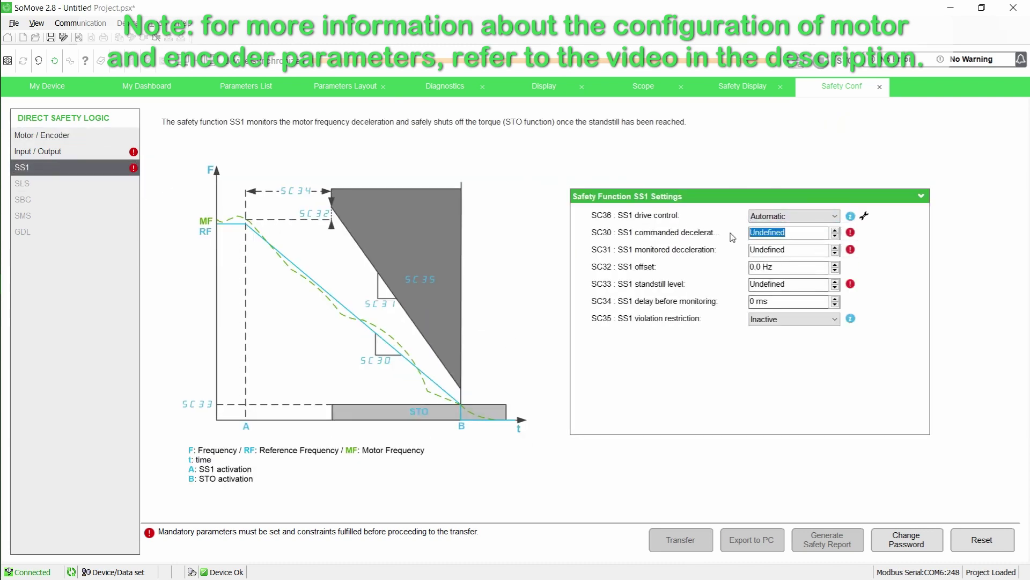
pyautogui.write('10')
pyautogui.doubleClick(787, 248)
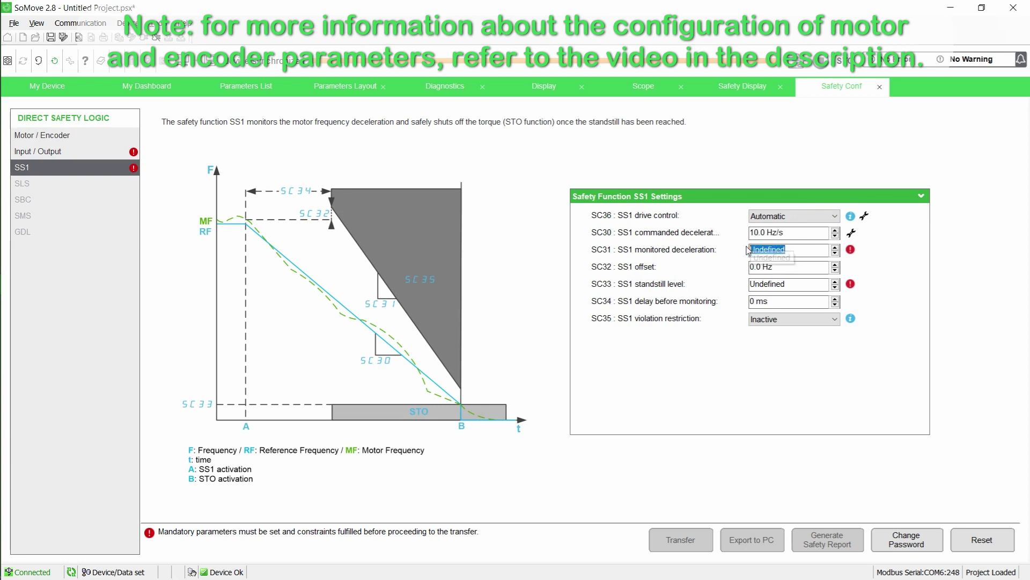
pyautogui.write('10')
pyautogui.doubleClick(783, 265)
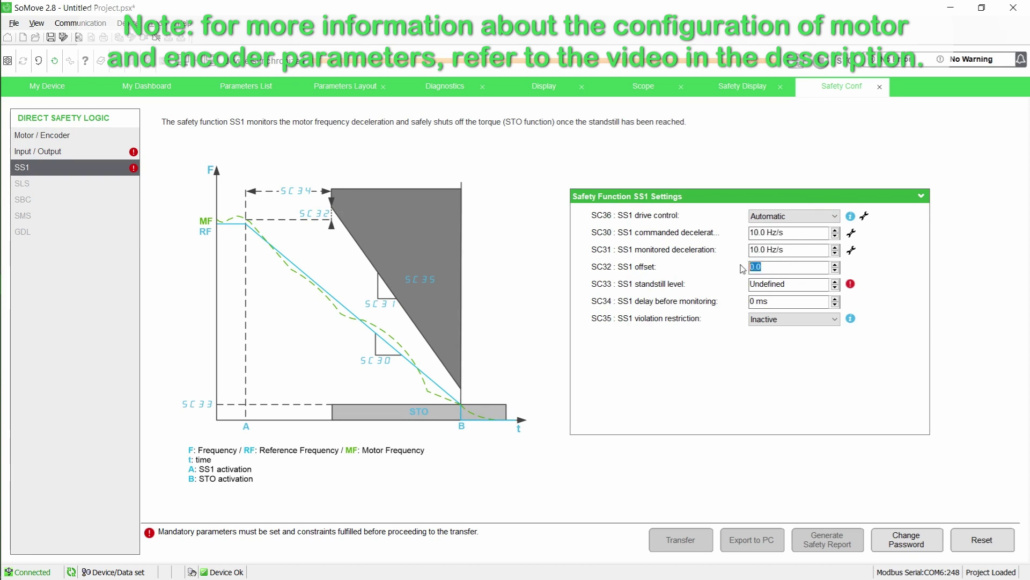
pyautogui.write('5')
pyautogui.doubleClick(765, 284)
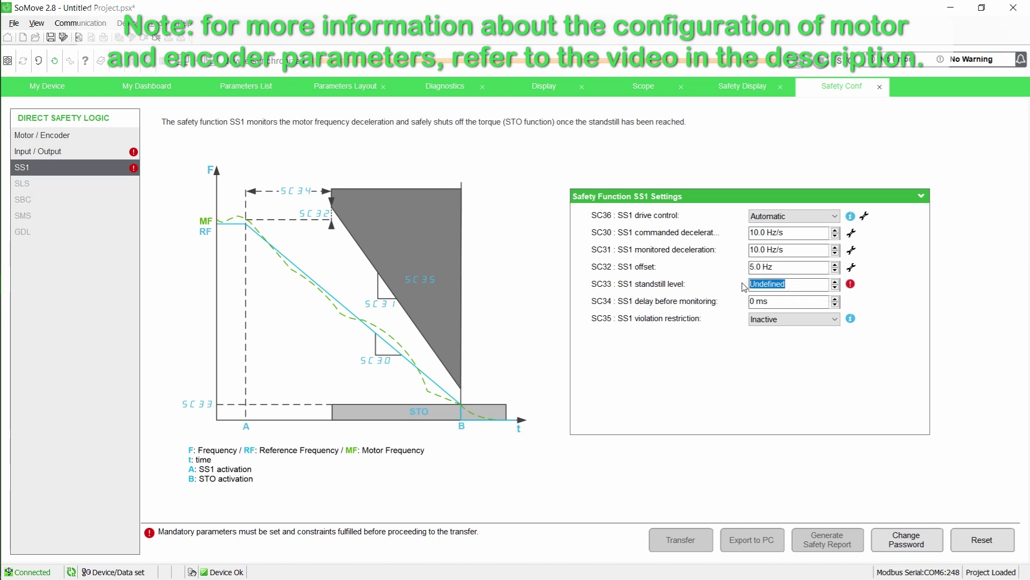
# Enter 5 as the SS1 standstill level, then assign SI5 to start mode and SI4 to SLS
pyautogui.write('5')
pyautogui.click(114, 155)
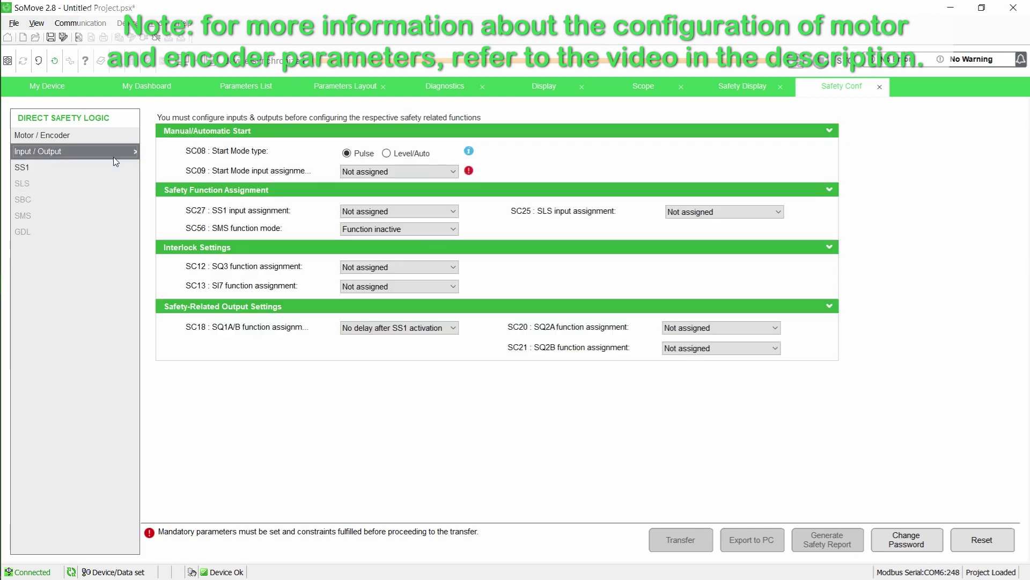
pyautogui.click(439, 172)
pyautogui.click(437, 193)
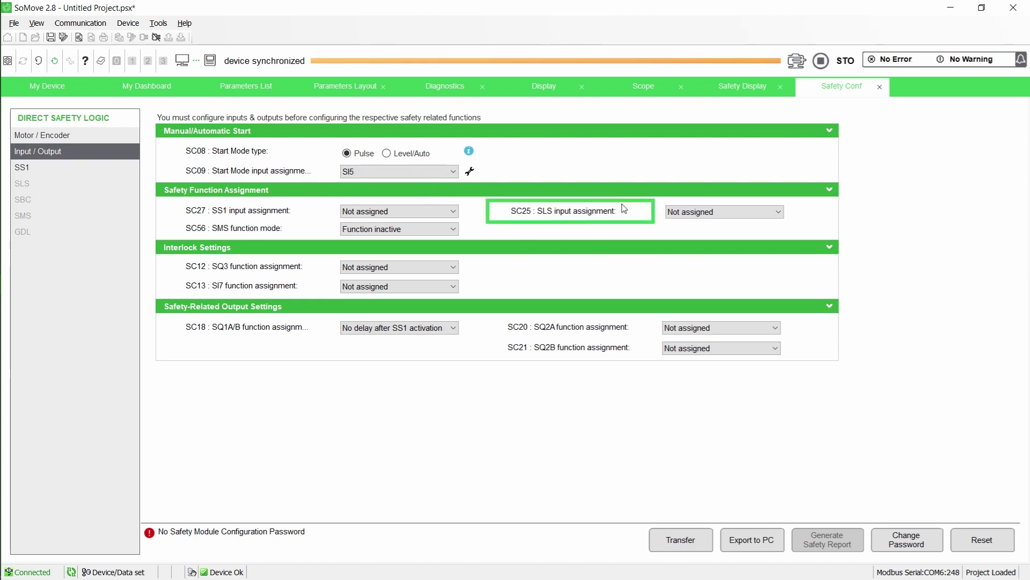
pyautogui.click(775, 211)
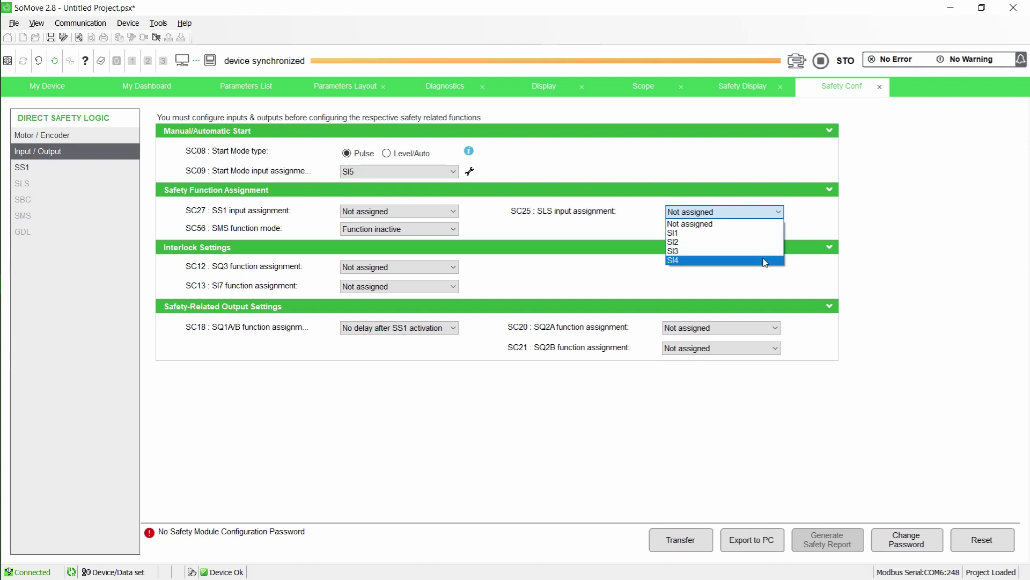
pyautogui.click(764, 262)
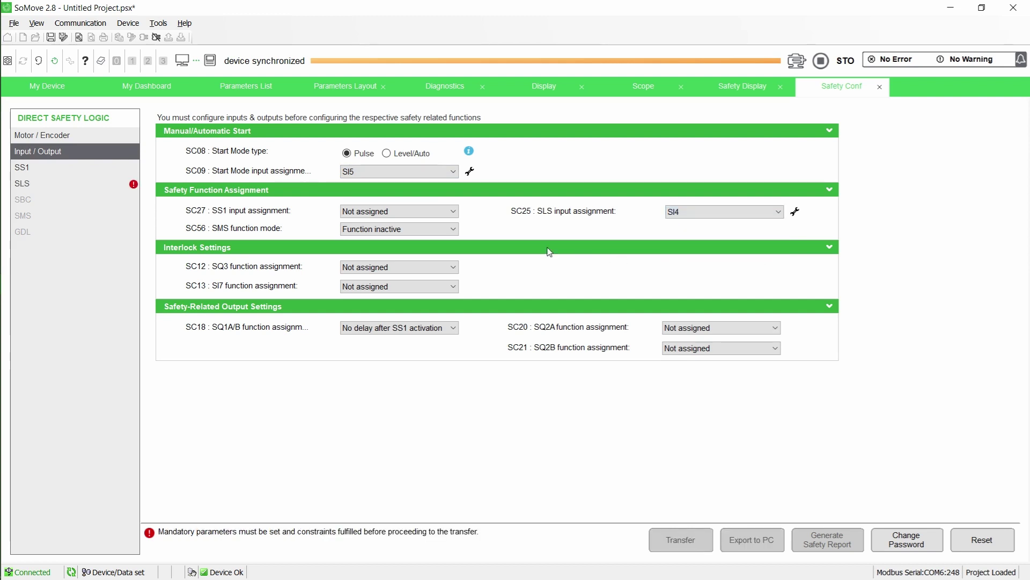
pyautogui.click(92, 181)
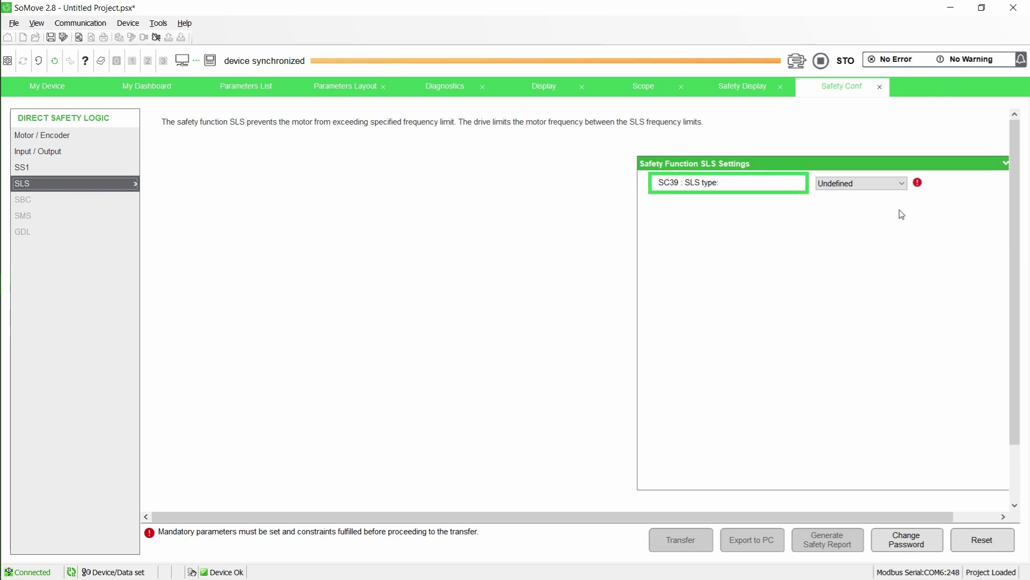
# Set the SLS type to Type 5 and its positive threshold (SC48) to 15 Hz
pyautogui.click(903, 184)
pyautogui.click(891, 242)
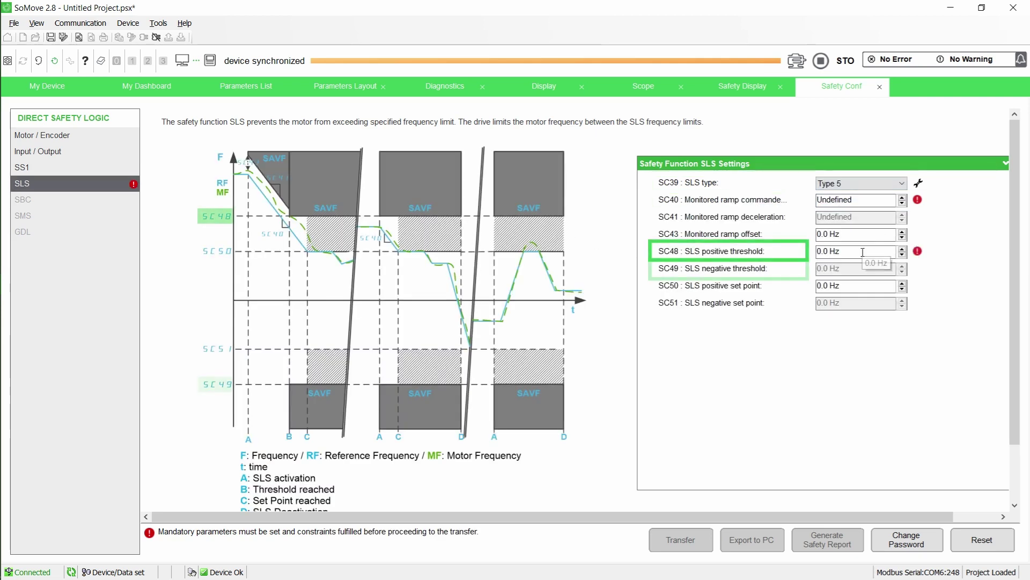
pyautogui.moveTo(862, 251); pyautogui.dragTo(816, 252)
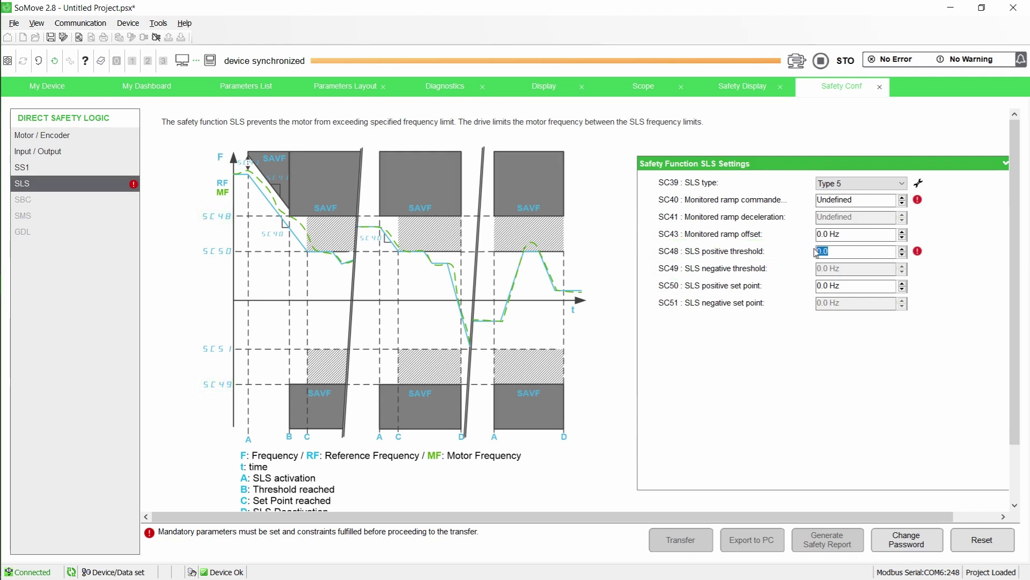
pyautogui.write('15')
pyautogui.press('Return')
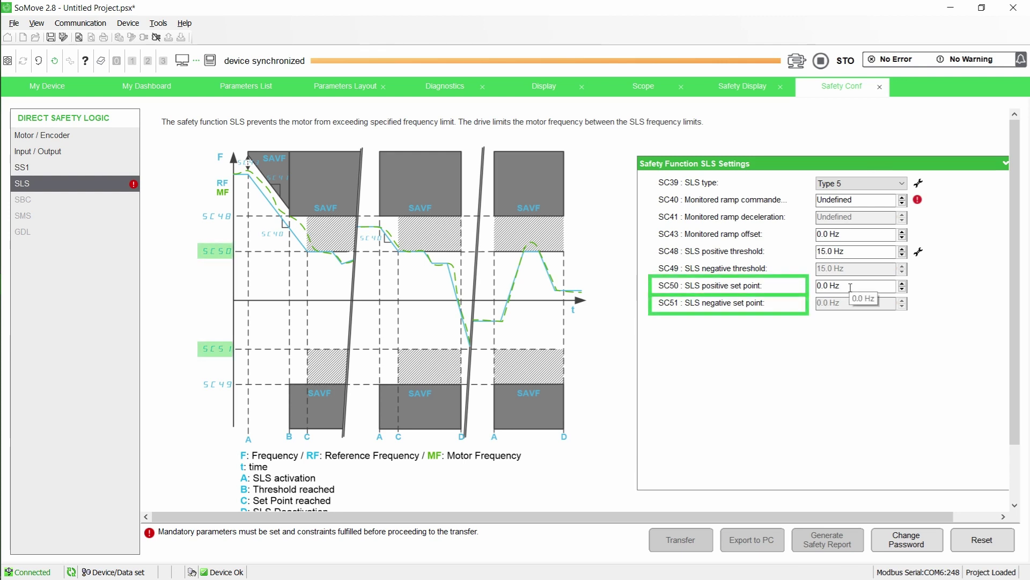
# Enter 10 Hz as the SLS positive set point (SC50)
pyautogui.moveTo(851, 288); pyautogui.dragTo(813, 290)
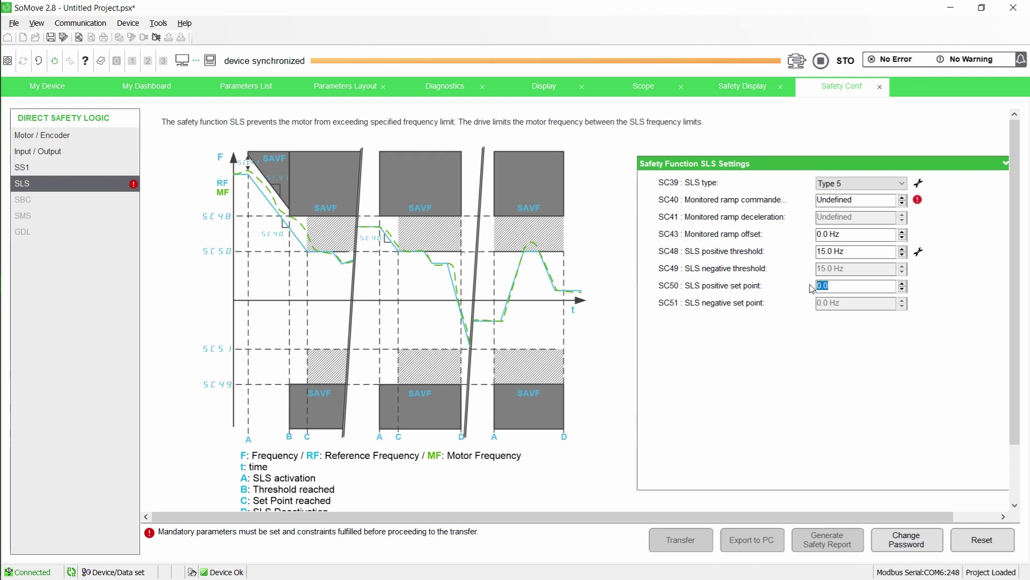
pyautogui.write('10')
pyautogui.press('Return')
pyautogui.moveTo(810, 288)
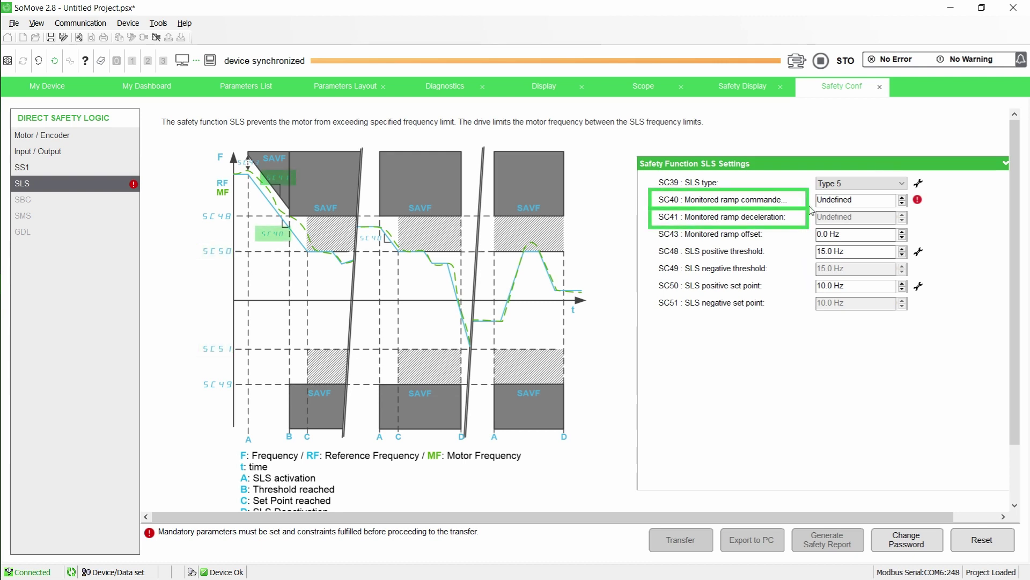
# Enter 10 Hz/s for the SC40 ramp deceleration and 5 Hz for the SC43 ramp offset
pyautogui.doubleClick(854, 199)
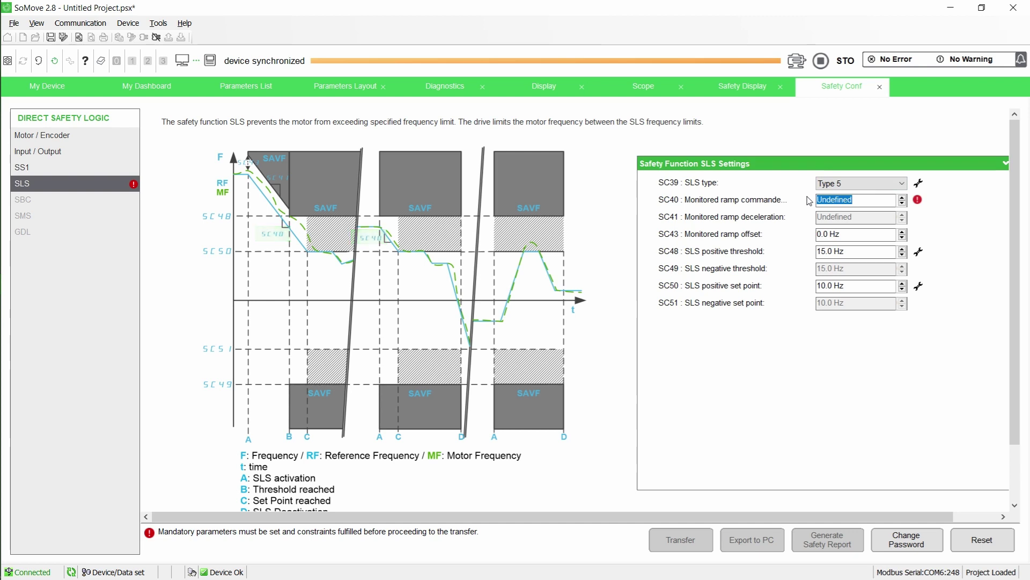
pyautogui.write('10')
pyautogui.press('Return')
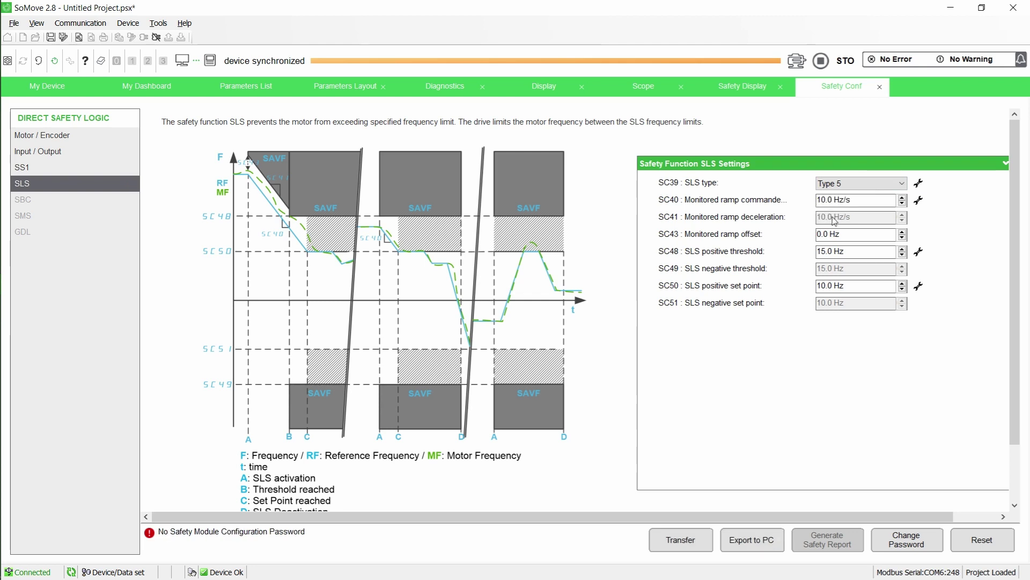
pyautogui.click(843, 233)
pyautogui.doubleClick(843, 233)
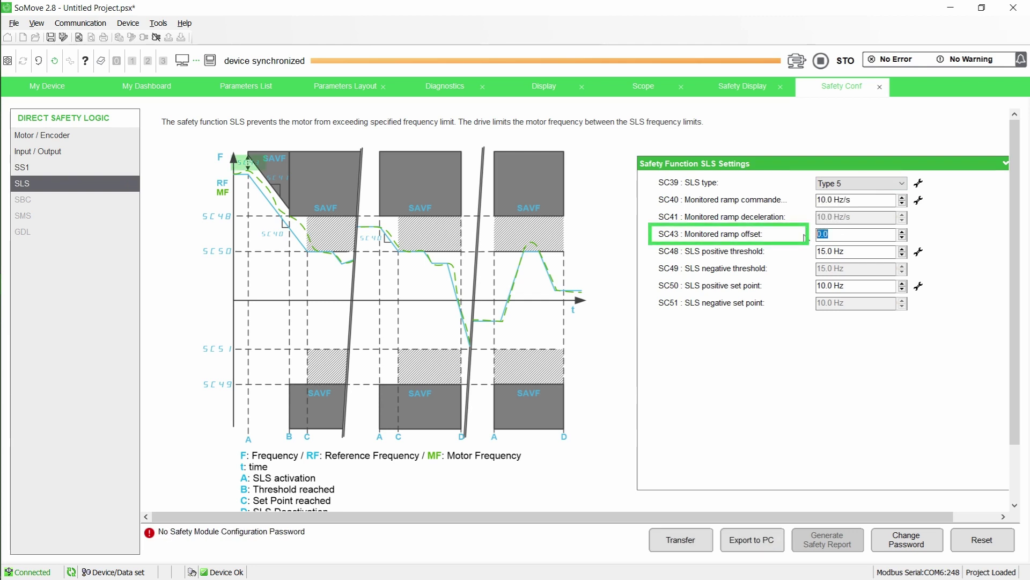
pyautogui.write('5')
pyautogui.press('Return')
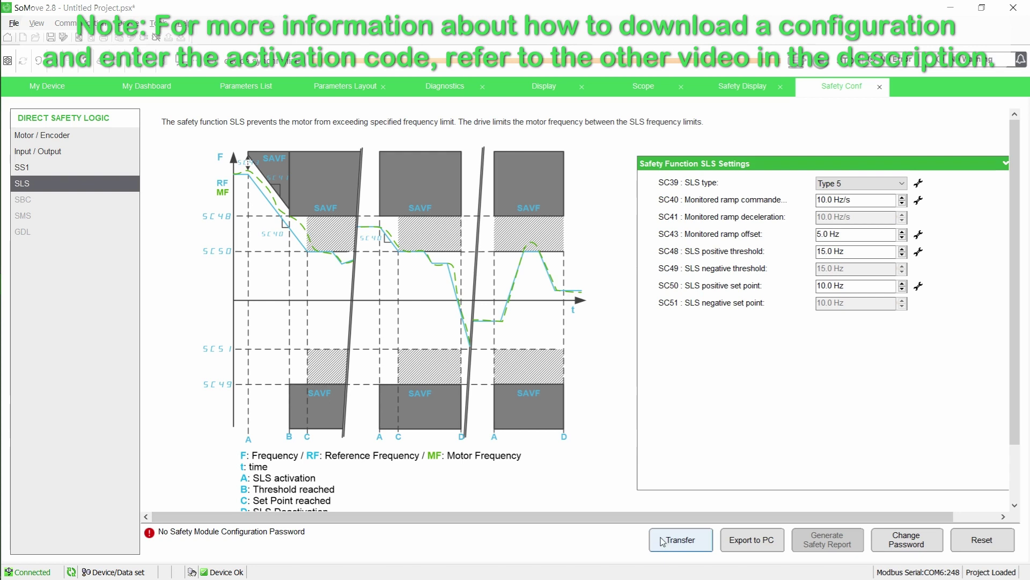
# Transfer the SLS safety configuration to the ATV930, acknowledging the activation notice and success message
pyautogui.click(698, 542)
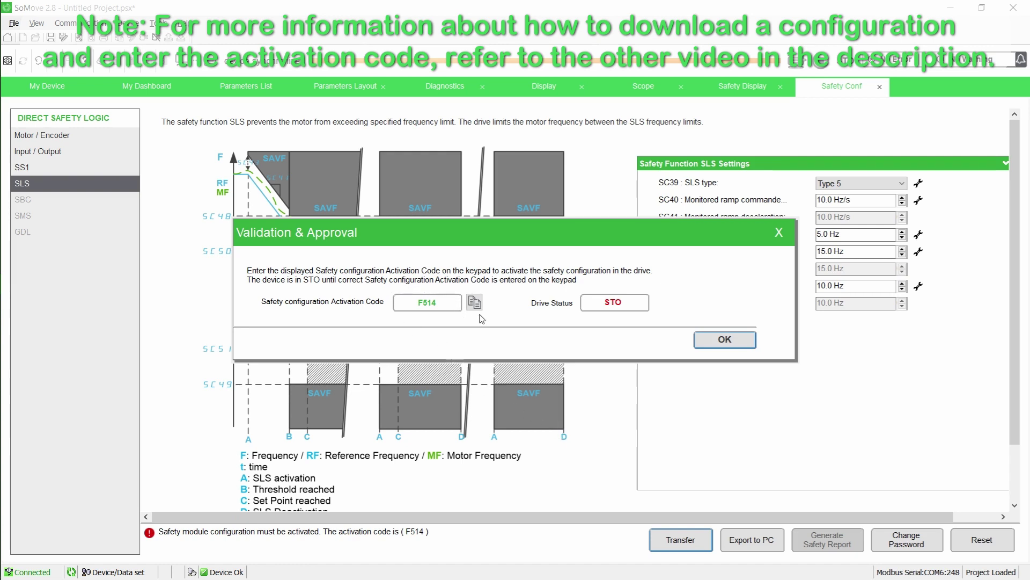
pyautogui.click(719, 344)
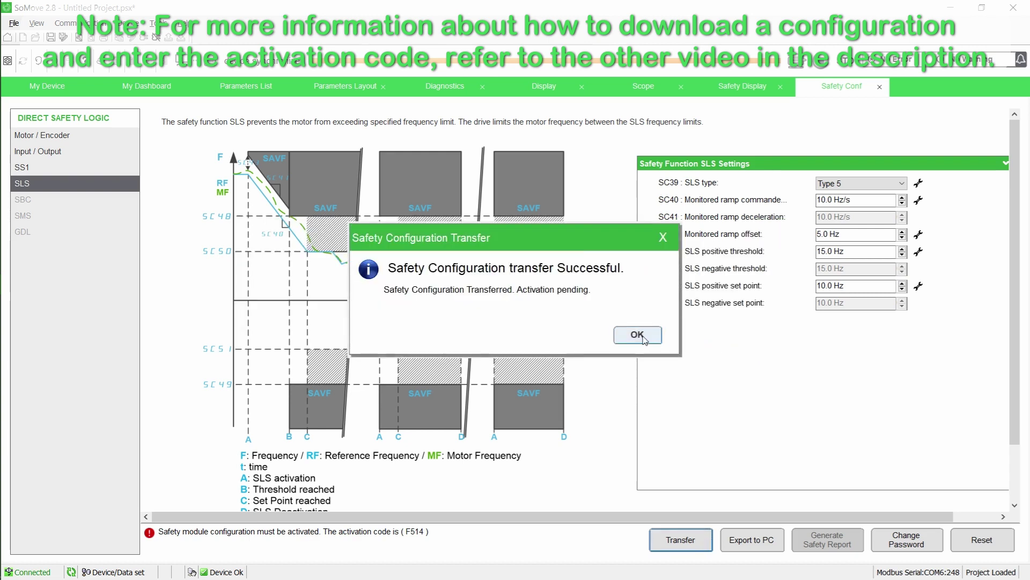
pyautogui.click(637, 335)
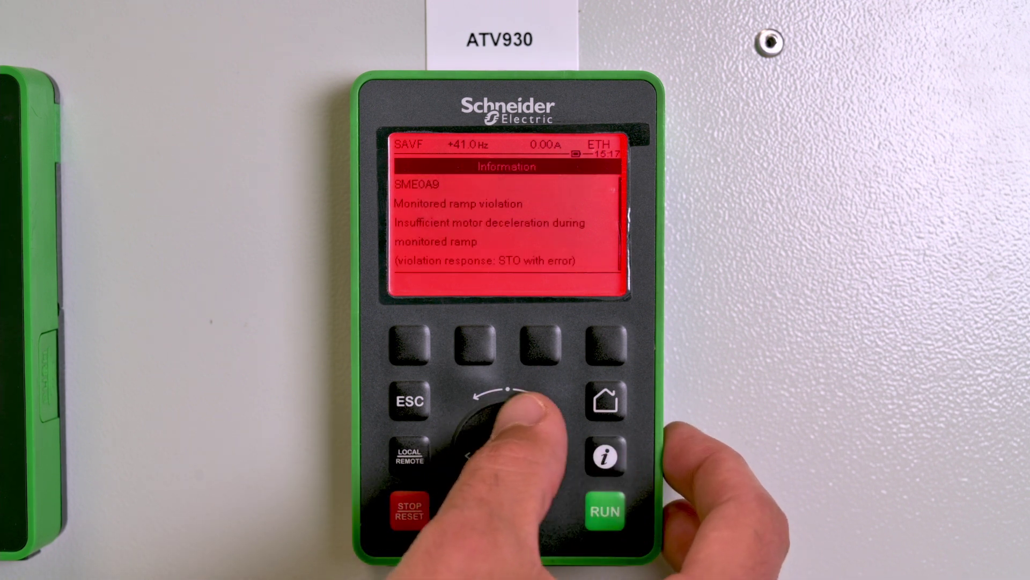
# Read the SME0A9 fault info, return to the main menu, clear the safety error and run the drive
pyautogui.scroll(-2, 507, 455)
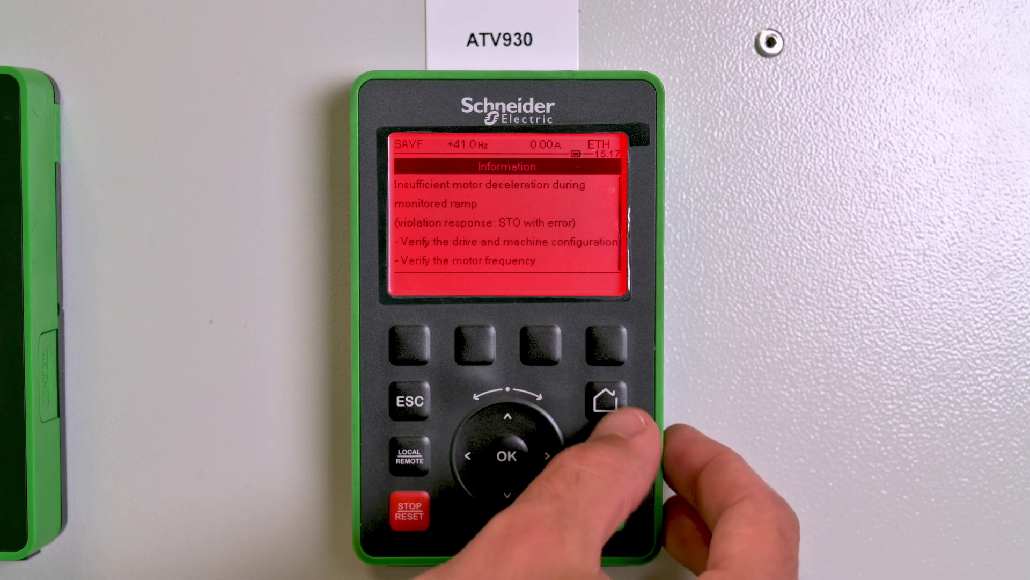
pyautogui.click(605, 399)
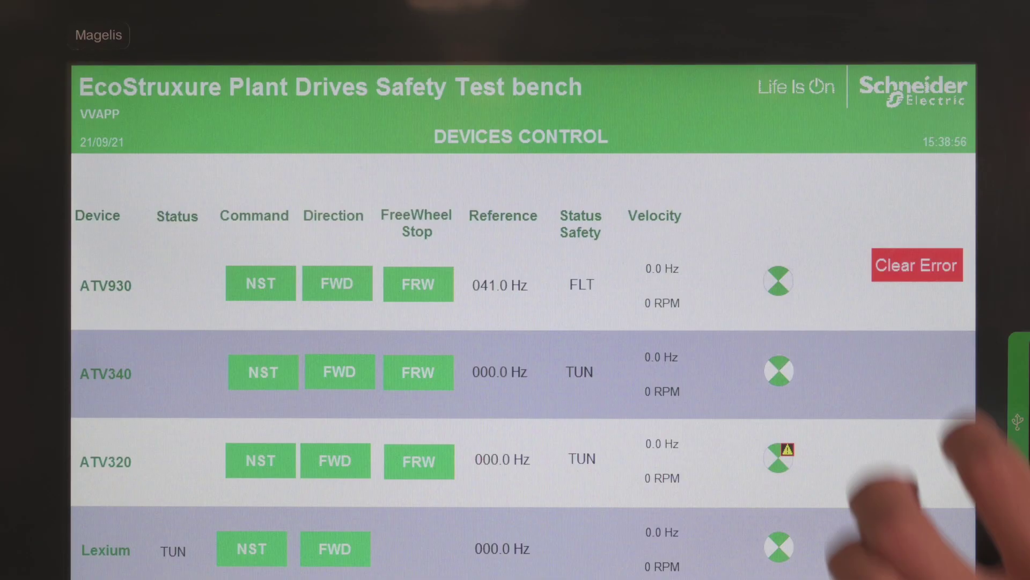
pyautogui.click(909, 267)
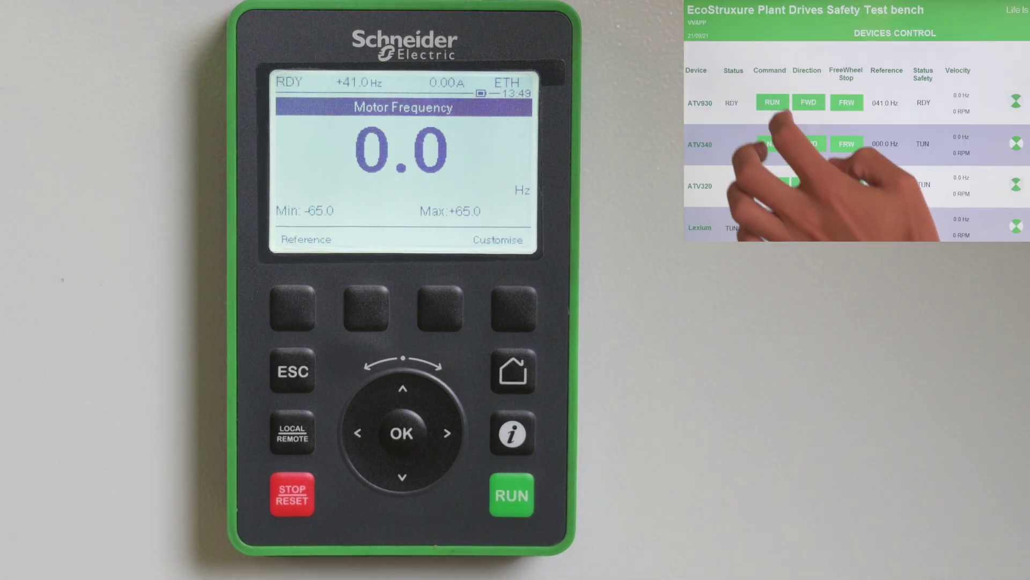
pyautogui.click(772, 103)
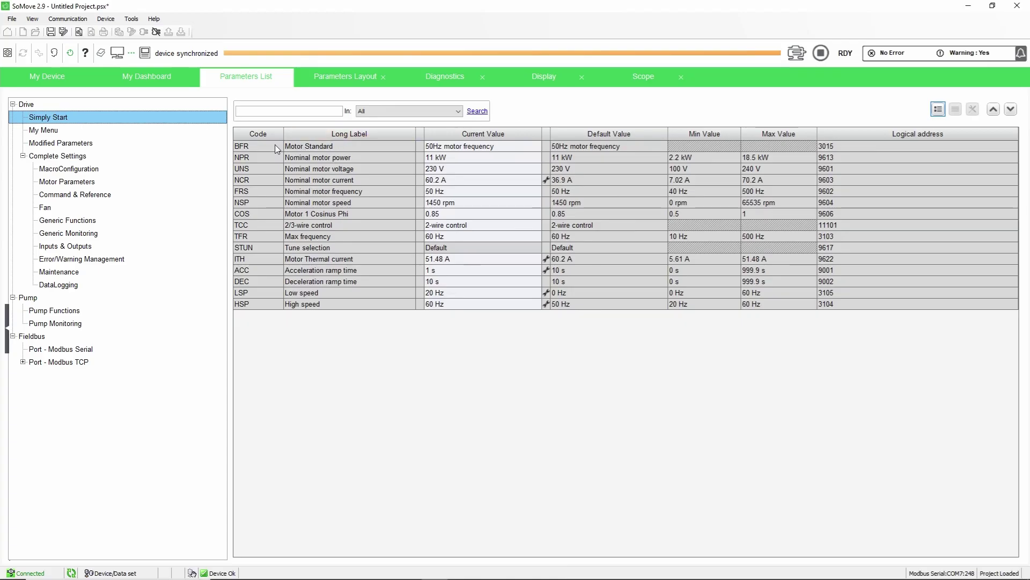
# Open the context help for the Motor Standard (bFr) parameter in Simply Start
pyautogui.click(277, 149)
pyautogui.press('F1')
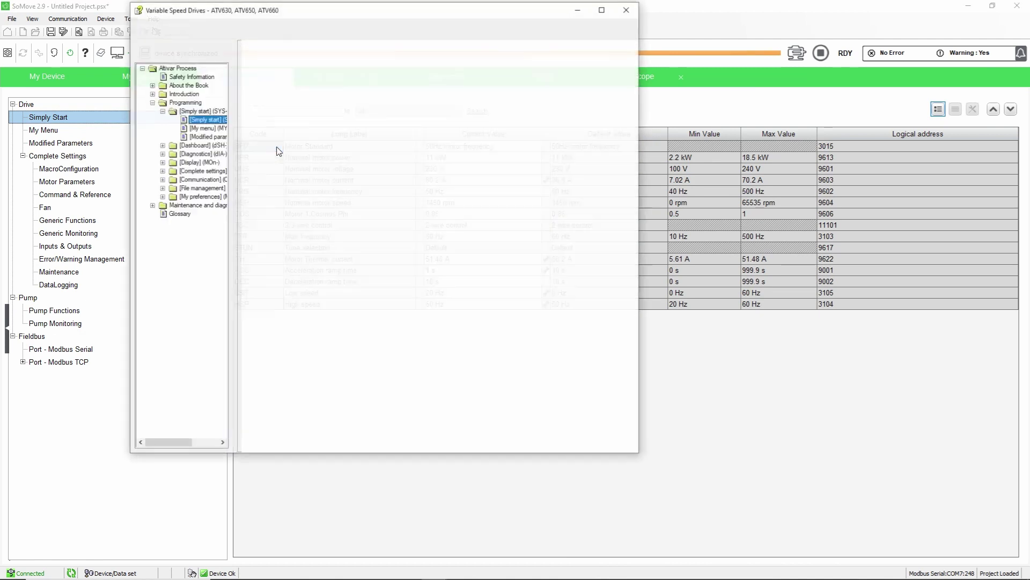